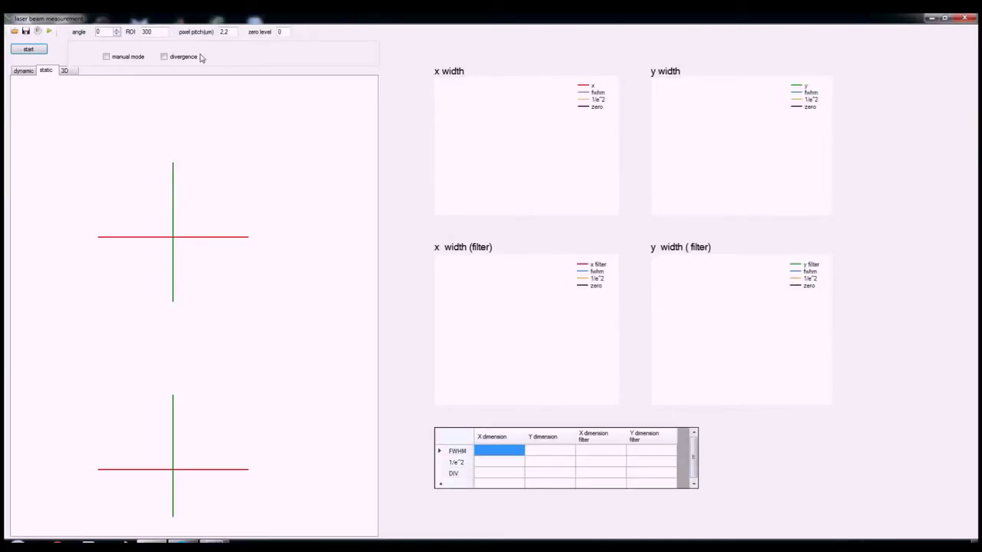
Load the beam image 190.bmp, giving FWHM widths of 226,6 and 213,4 um
click(16, 32)
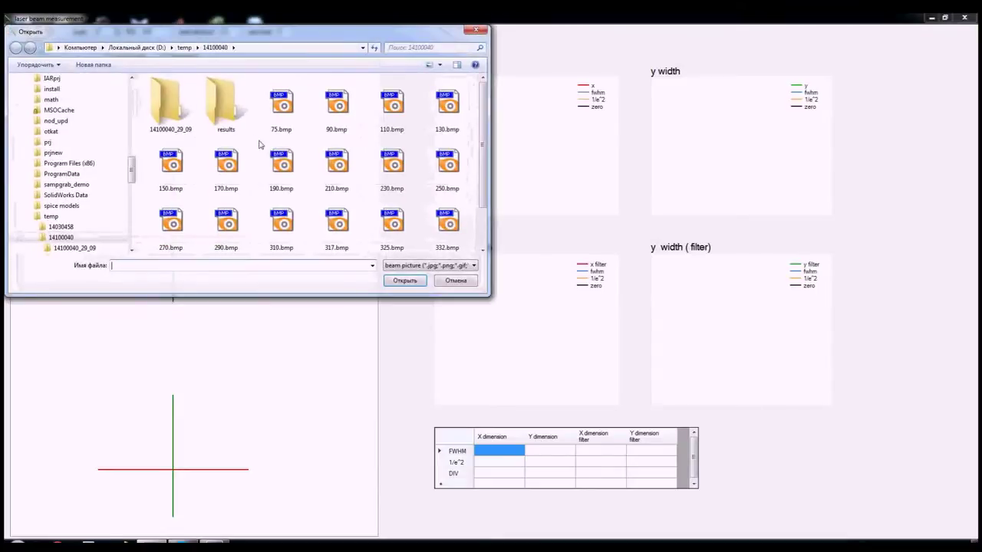
click(278, 161)
click(406, 282)
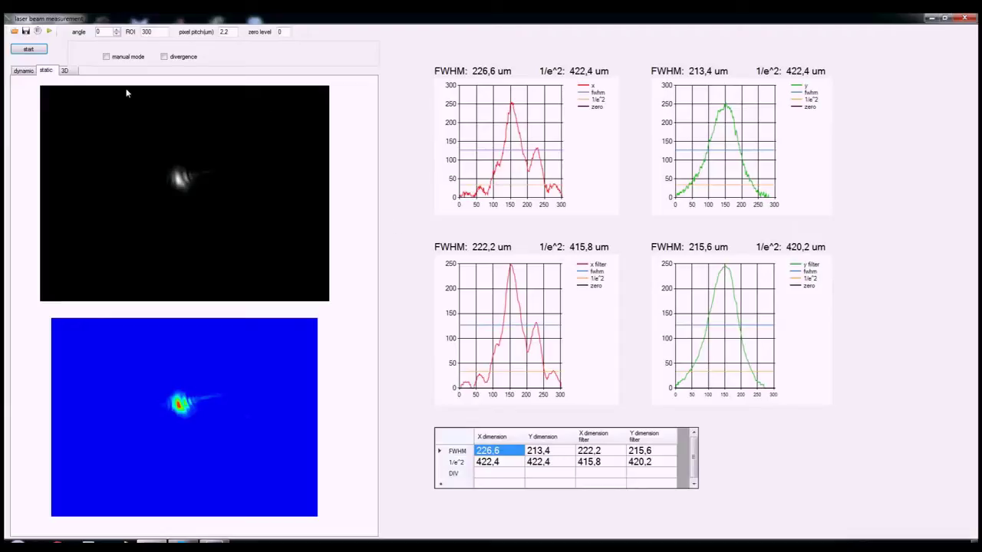
Show the camera image at full size and scroll it to centre the beam and crosshair
click(277, 202)
drag(87, 306, 209, 307)
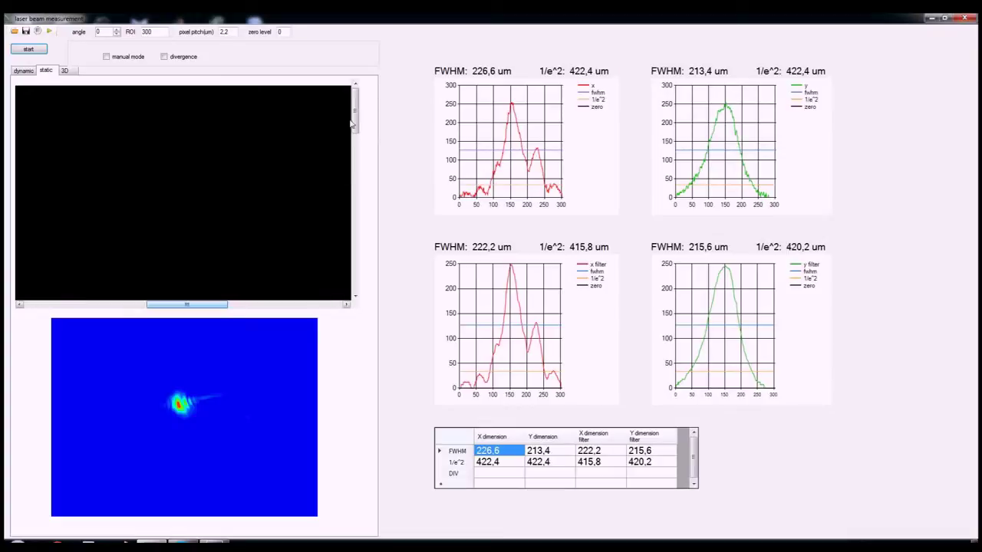
drag(355, 111, 341, 195)
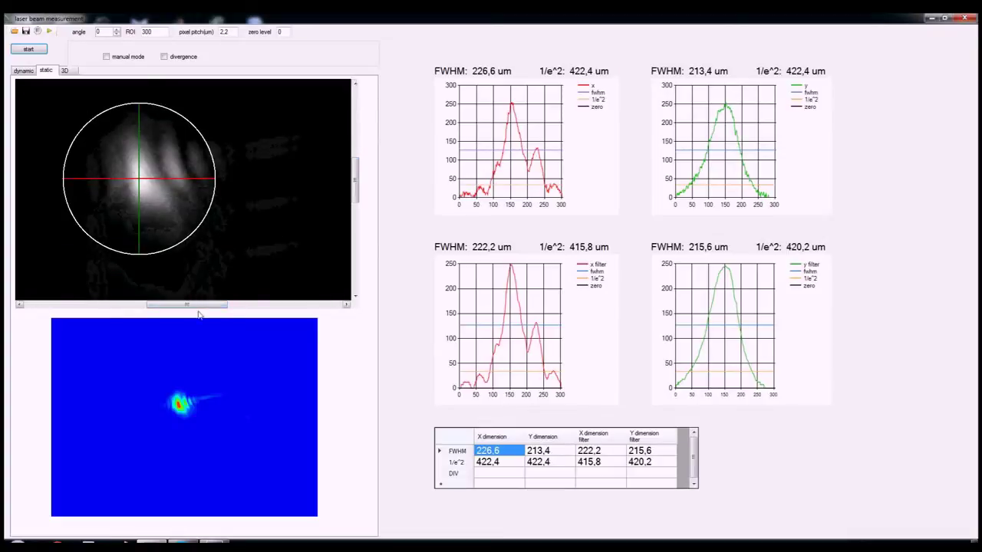
drag(201, 305, 186, 305)
Show the false-colour beam image at full size, framed on the beam and its circle
click(268, 396)
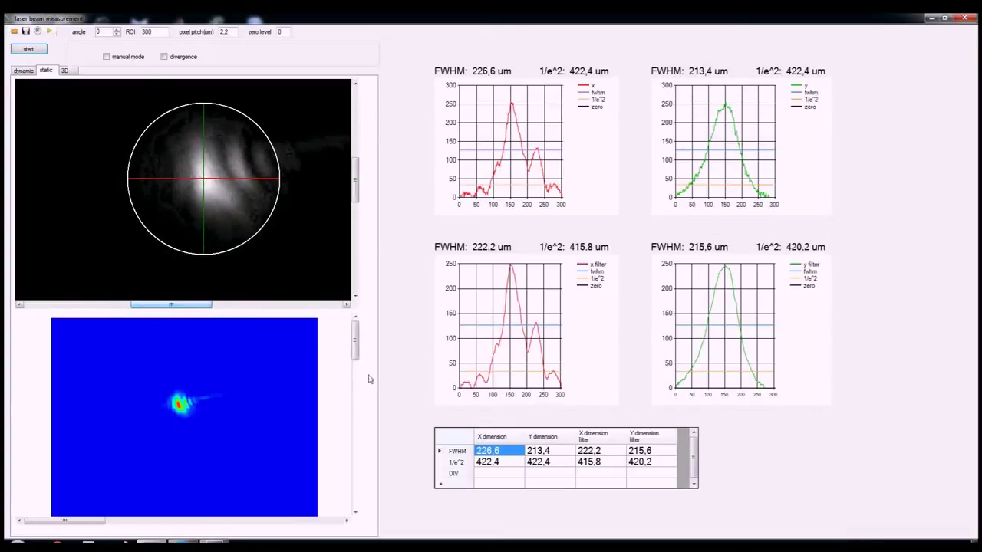
drag(355, 383, 356, 431)
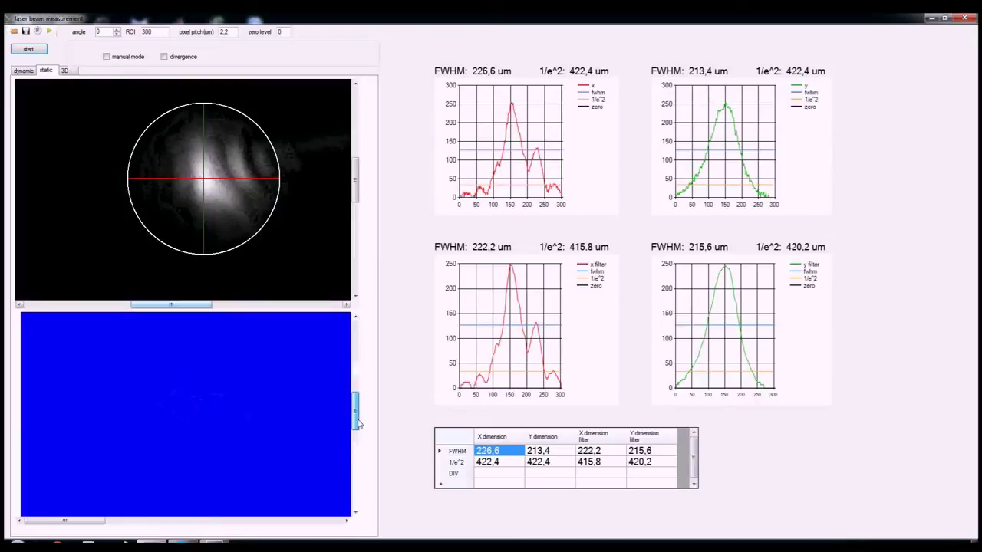
drag(51, 527, 163, 528)
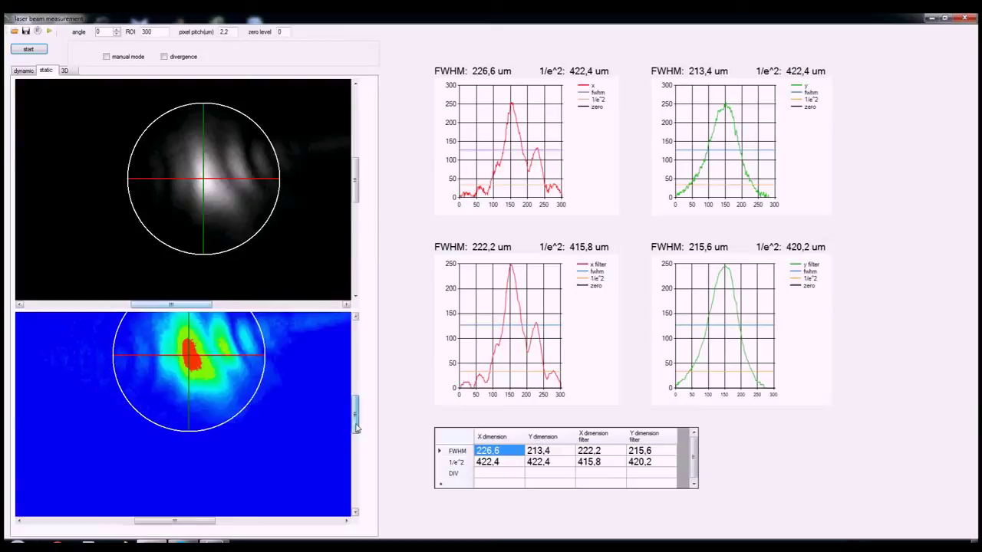
drag(351, 427, 352, 412)
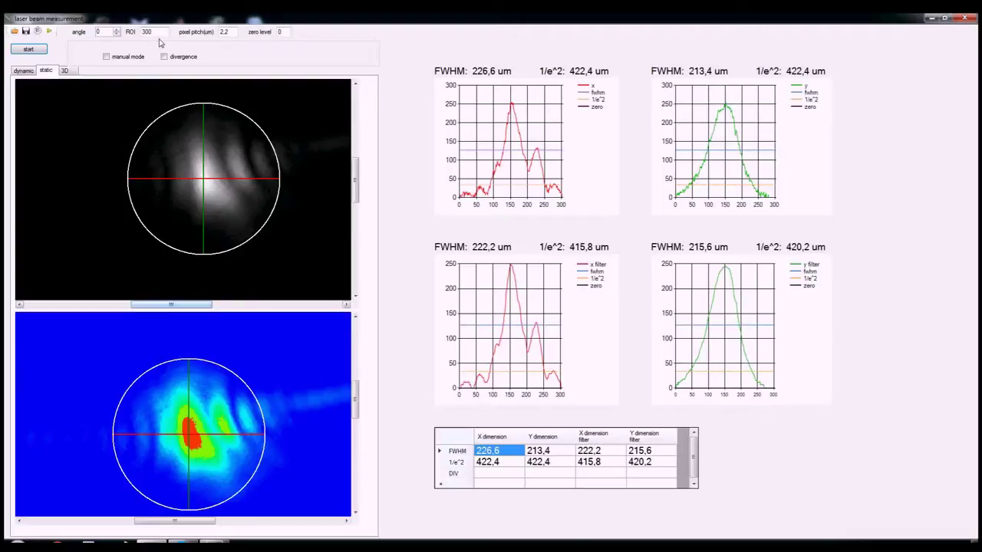
Set the ROI to 500 and rotate the crosshairs to a 340° angle
drag(158, 33, 129, 30)
text(500)
key(Return)
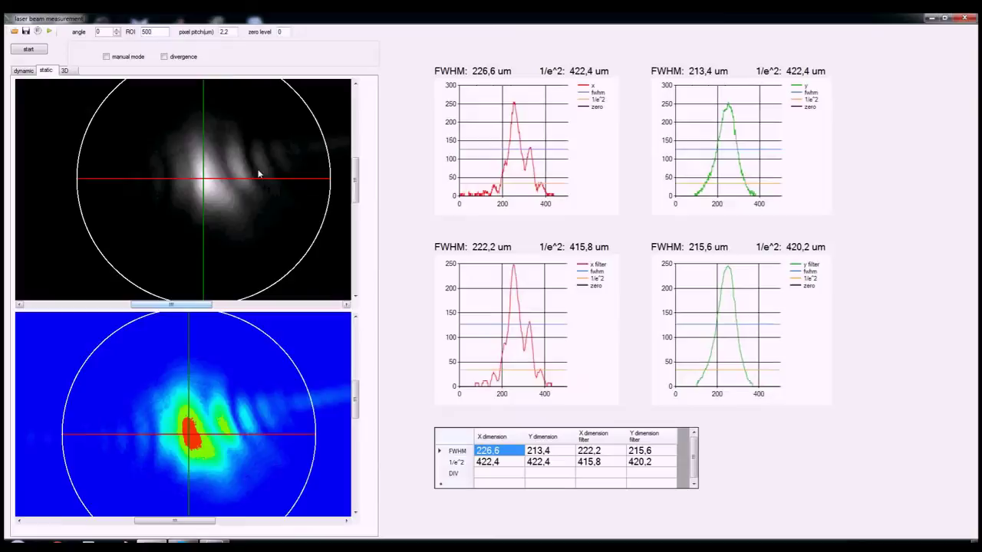
double_click(107, 32)
text(340)
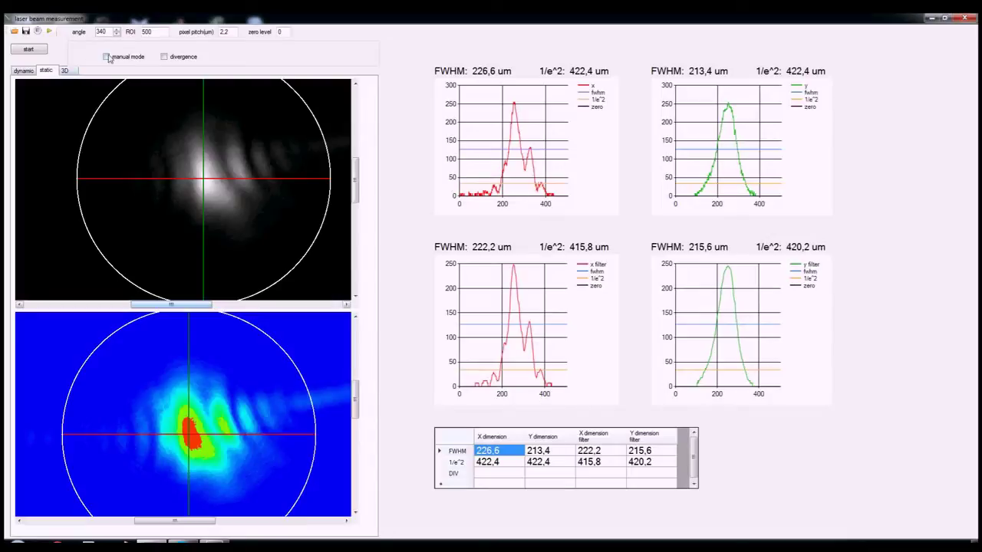
click(108, 58)
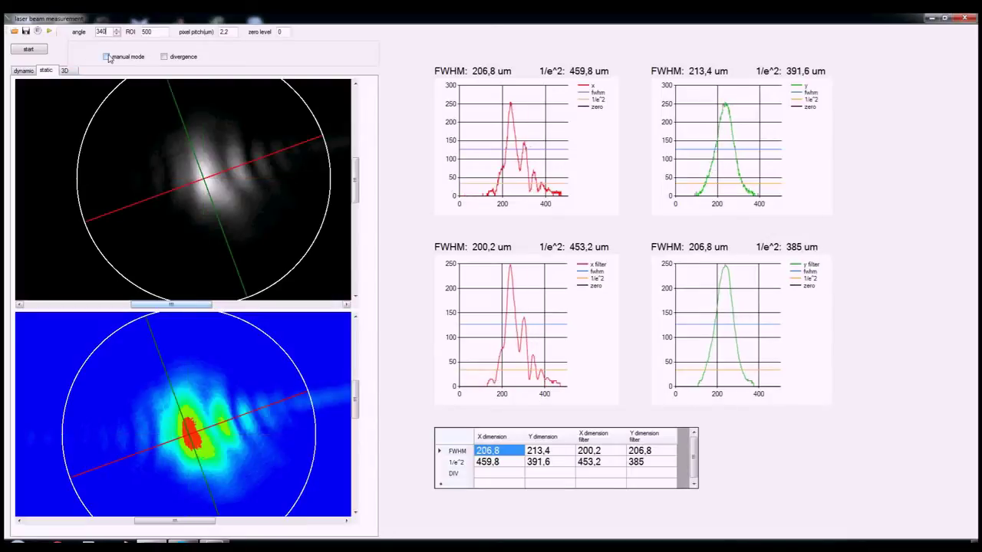
Set the zero level to 10 and begin clearing the pixel pitch value
click(281, 32)
text(10)
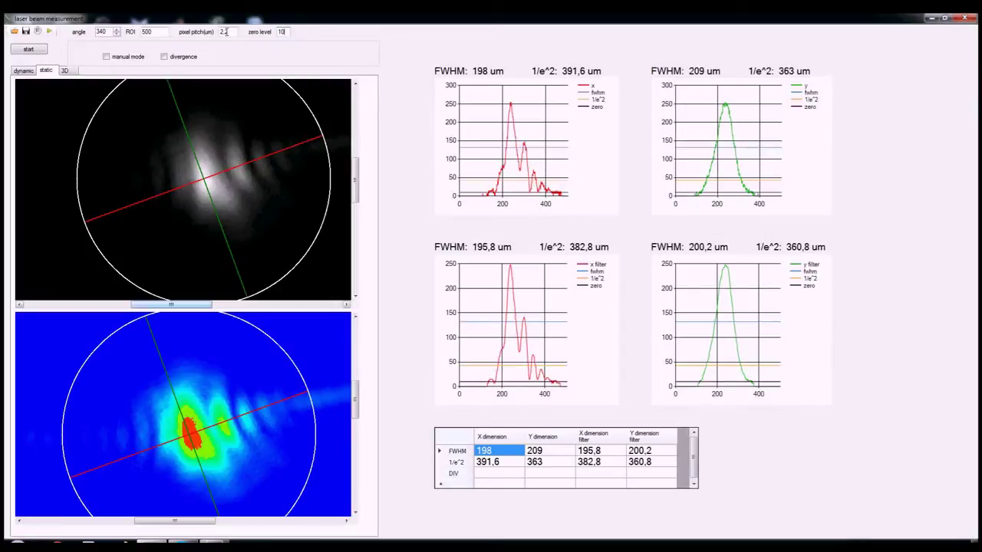
key(BackSpace)
key(BackSpace)
Set pixel pitch to 25, recentre the circle on the beam core, then change pitch to 2.2
text(5)
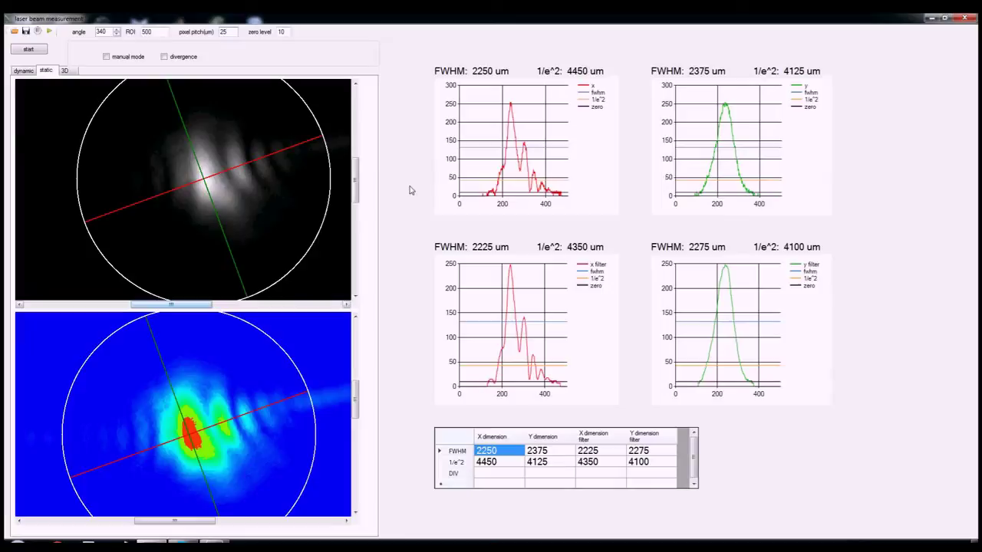
key(Tab)
click(215, 165)
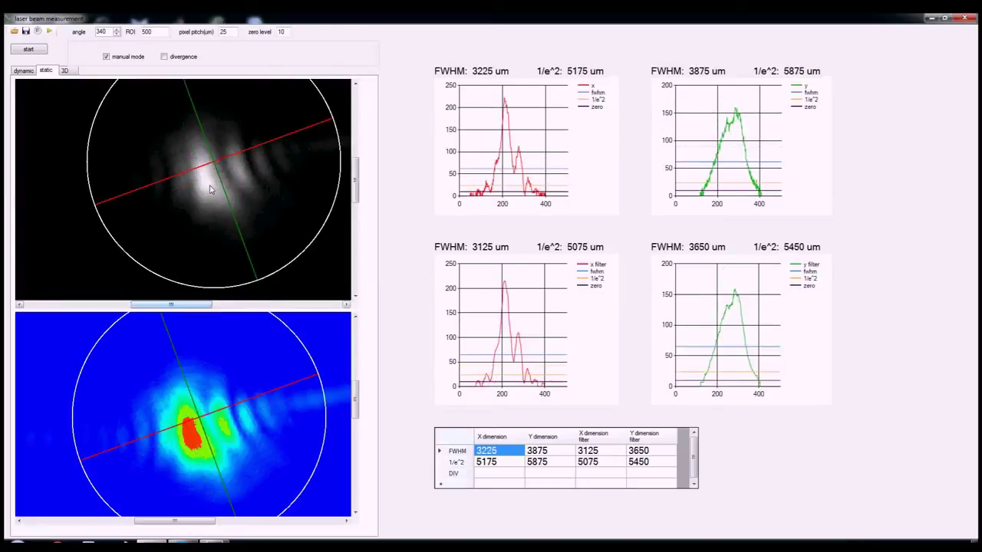
click(211, 188)
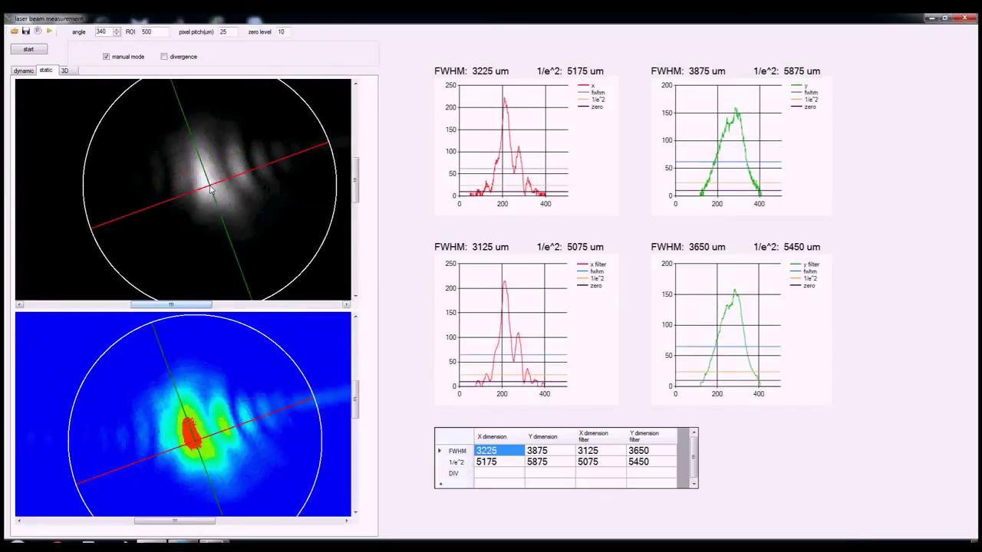
double_click(230, 32)
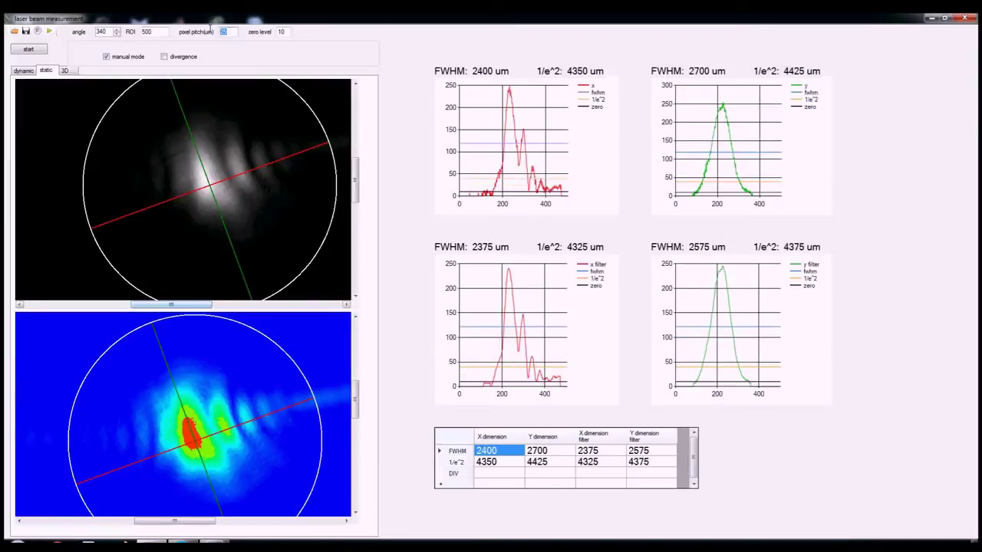
text(2)
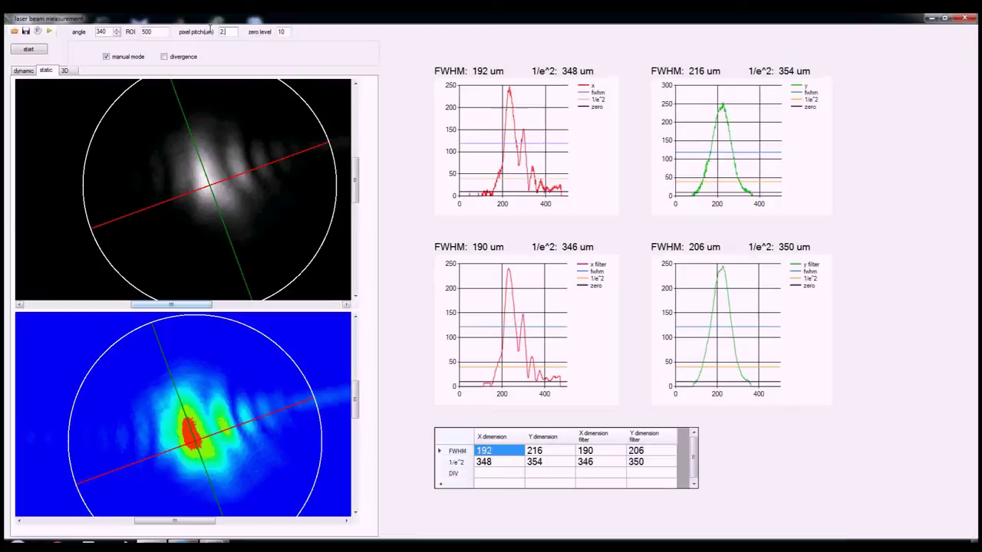
text(.2)
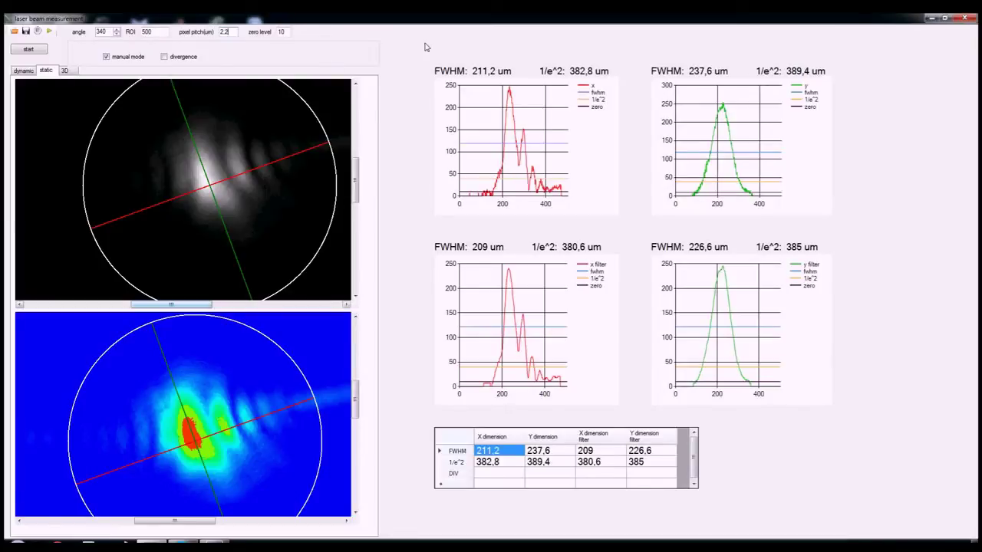
Re-centre the crosshair on the beam's bright core, giving FWHM 206,8 and 235,4 um
click(225, 170)
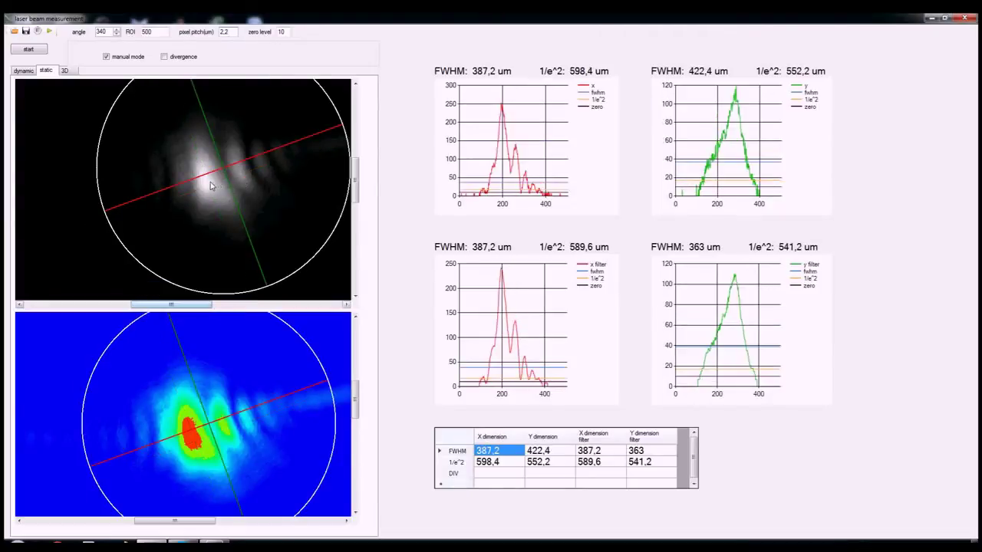
click(212, 185)
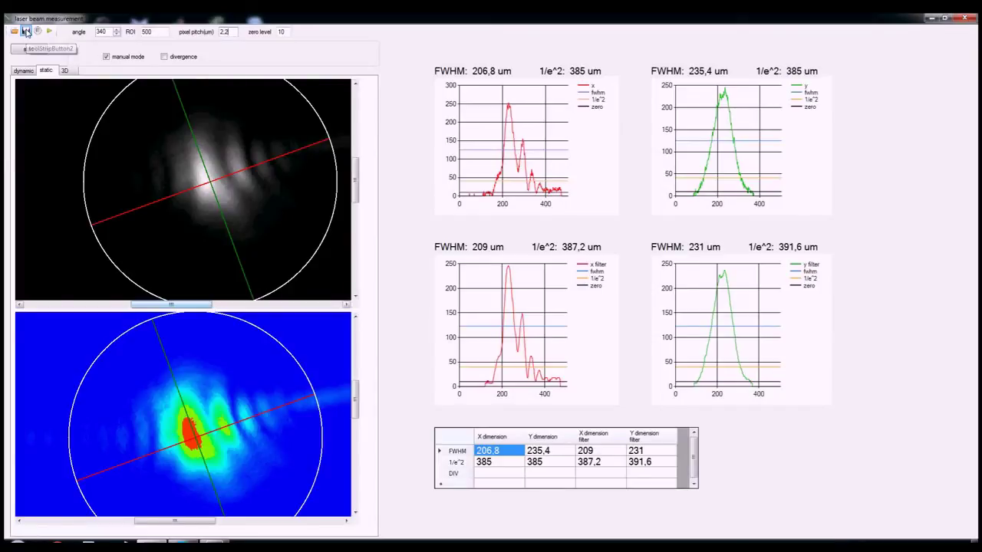
Export the X, Y and filtered profiles with the width charts to a new Excel workbook
click(25, 31)
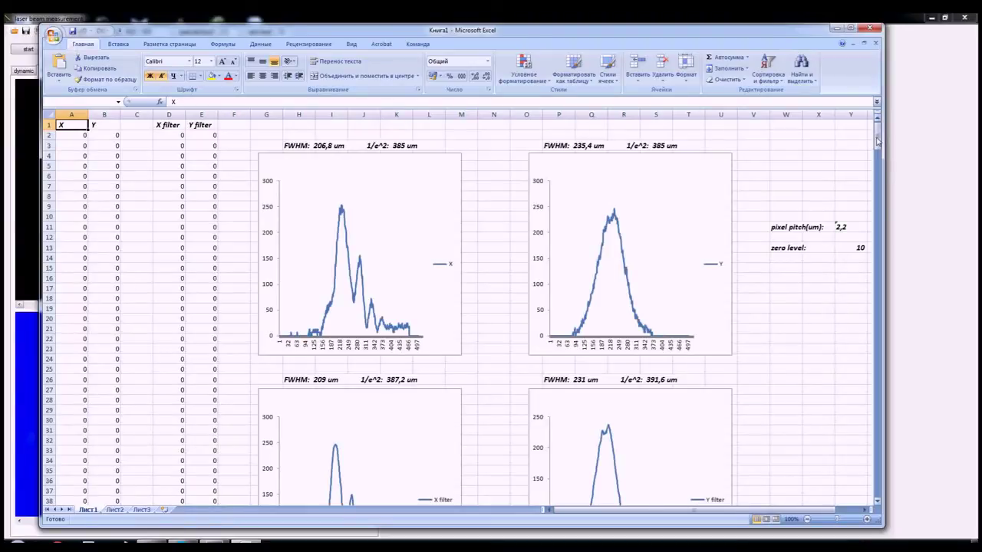
drag(878, 140, 879, 147)
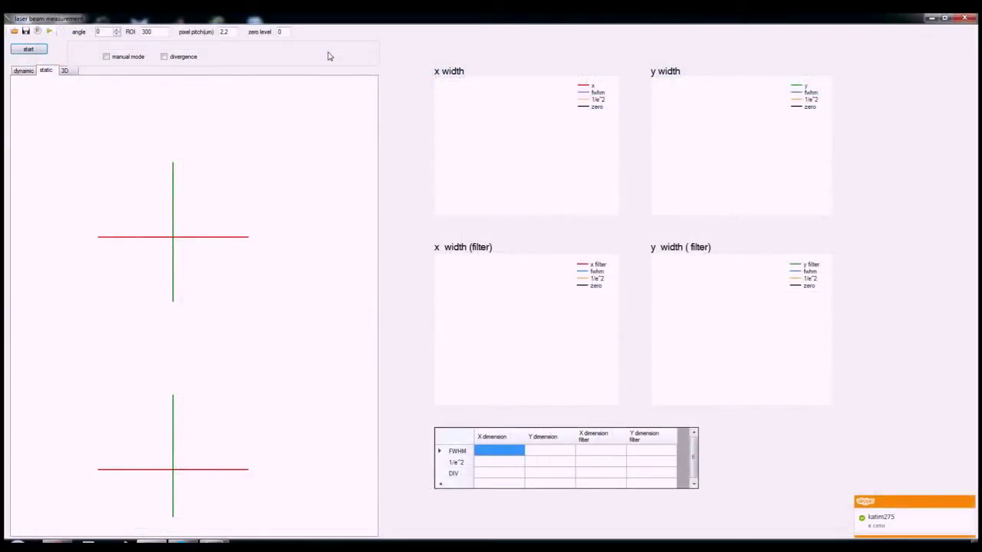
Stream the live camera and analyse a captured frame, giving FWHM 178,2 and 149,6 um
click(23, 70)
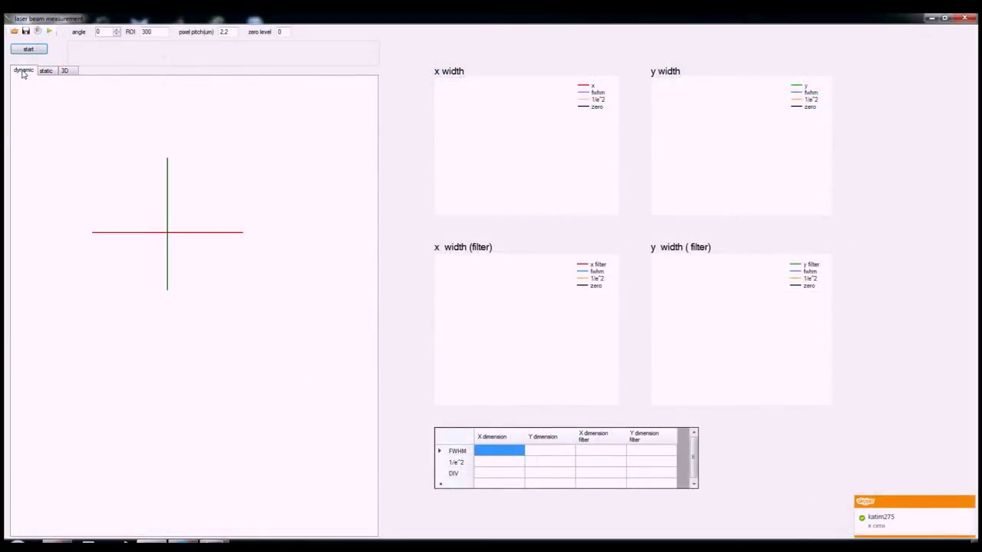
click(35, 50)
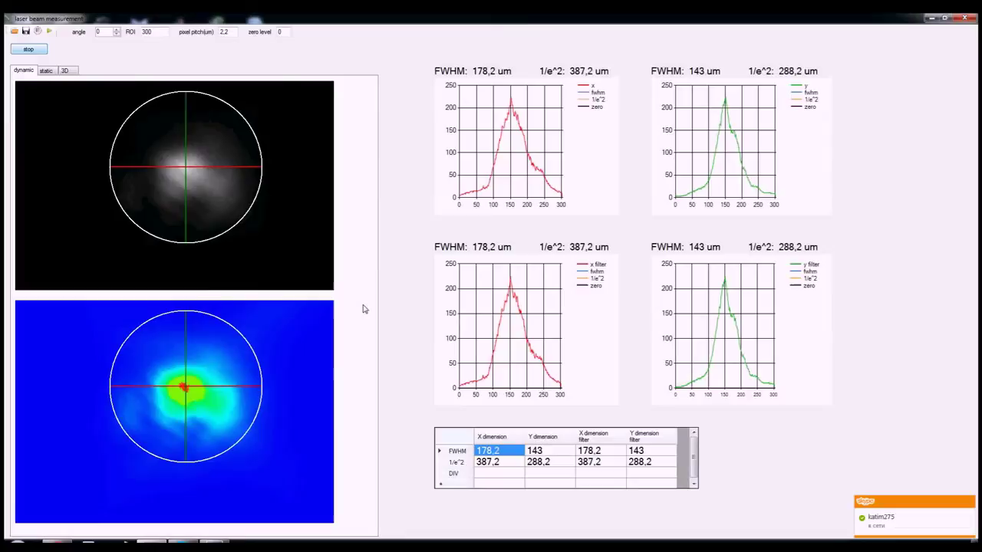
click(48, 72)
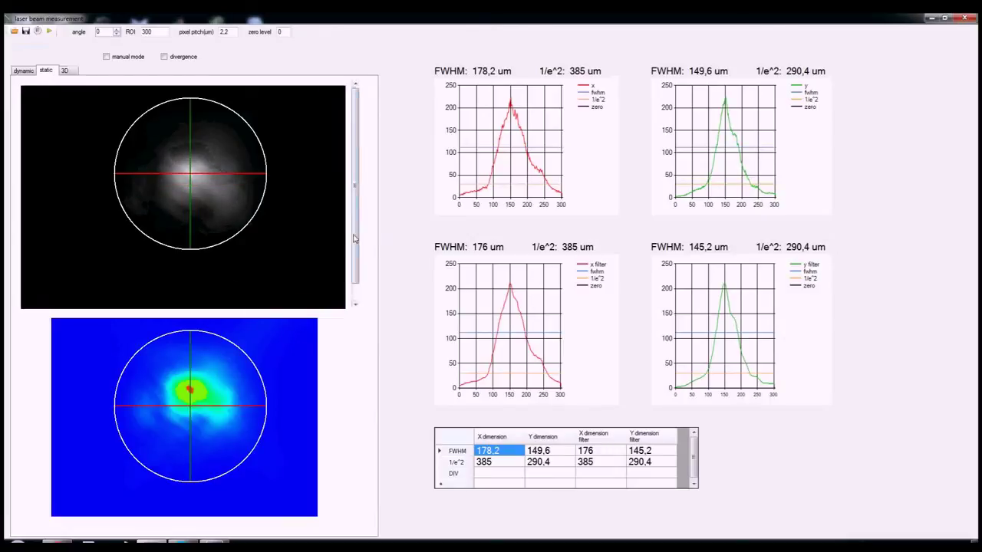
scroll(356, 241, down, 2)
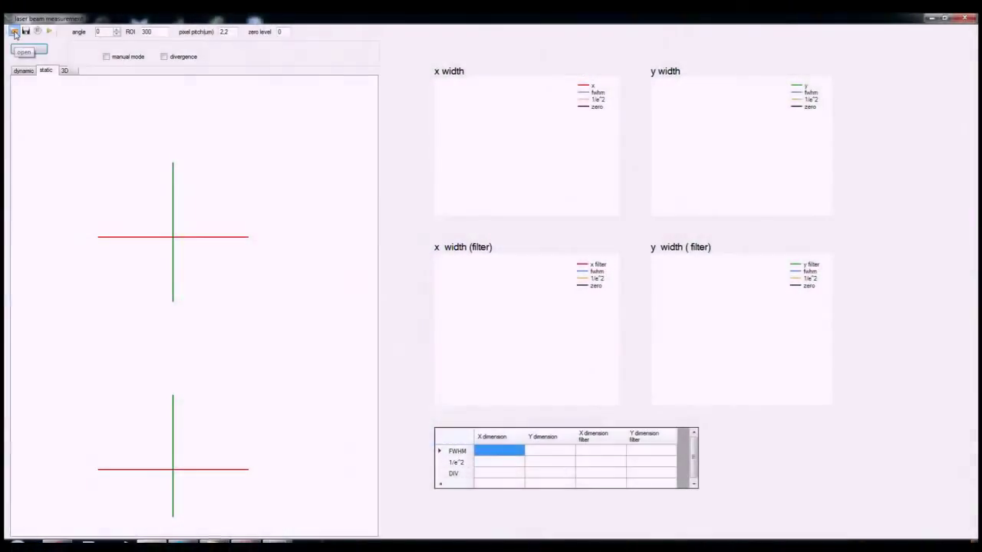
Load 2.bmp from the divergence folder and select the ROI value for replacement
click(16, 33)
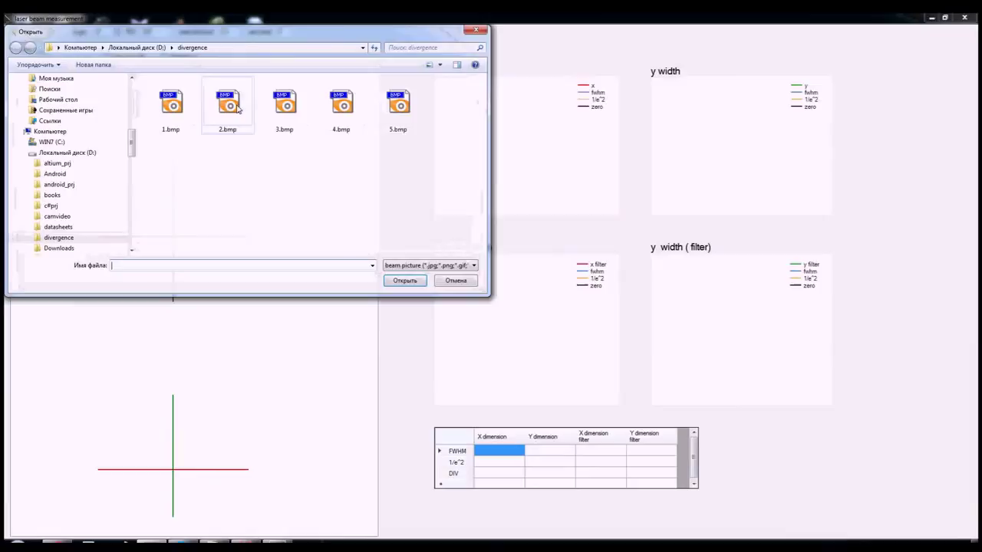
click(238, 110)
click(413, 281)
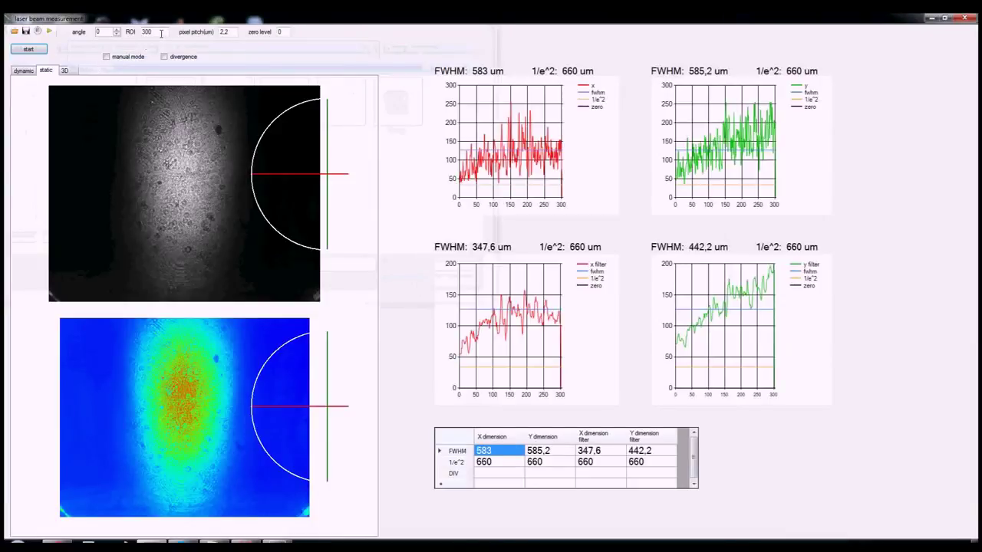
drag(161, 33, 108, 33)
Set the ROI to 2000 and manually place the crosshair on the beam centre
text(2000)
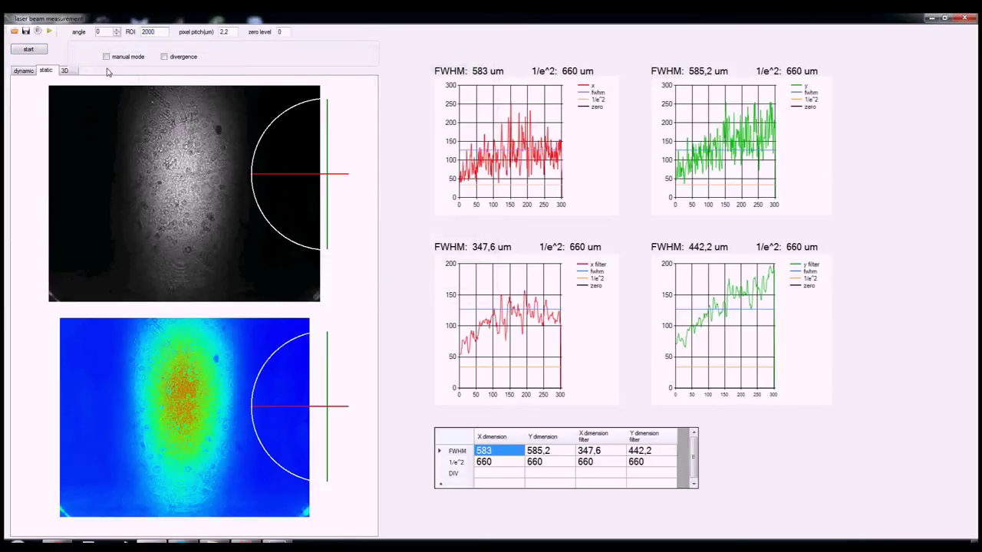
click(210, 211)
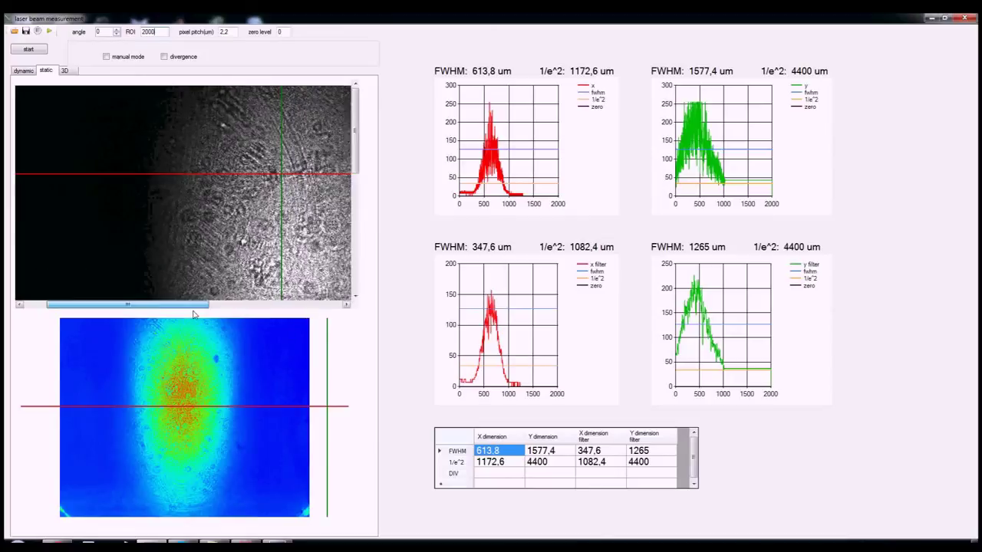
drag(355, 157, 351, 209)
click(106, 57)
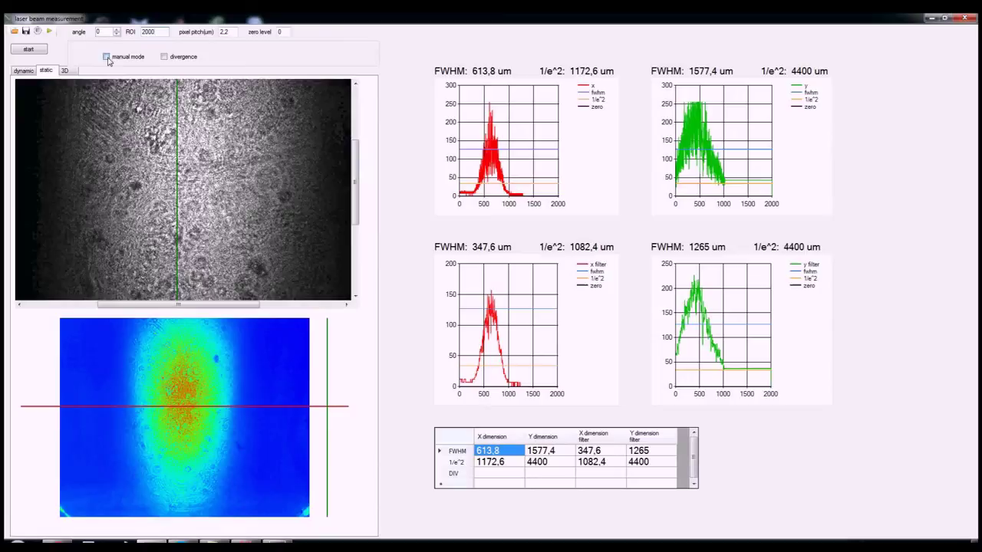
click(198, 191)
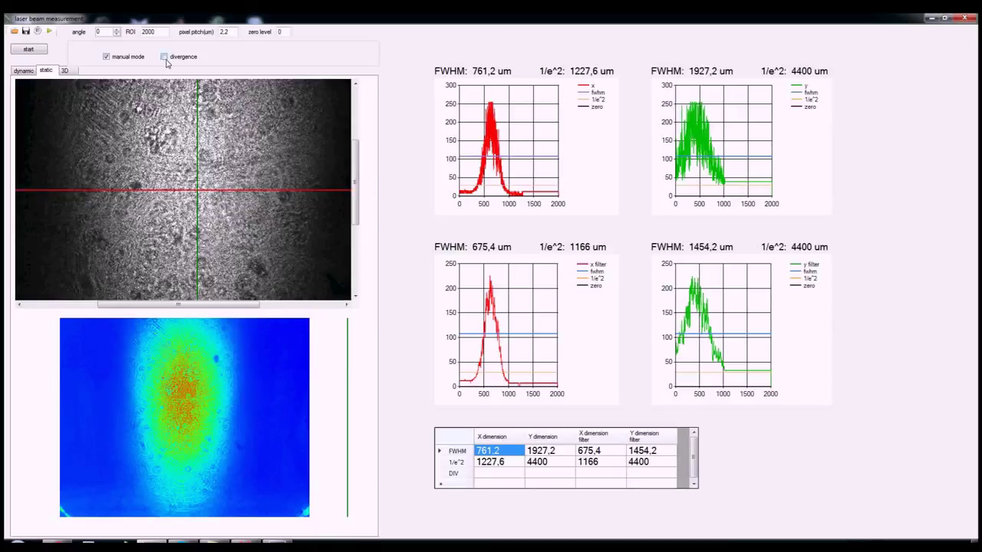
Enable the divergence calculation with a 405 wavelength to fill the DIV row
click(164, 58)
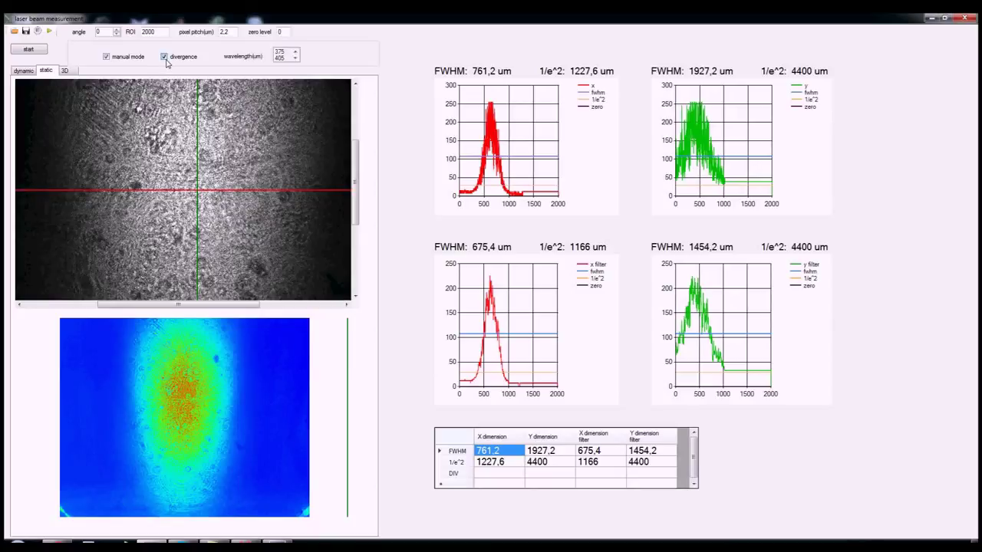
click(280, 59)
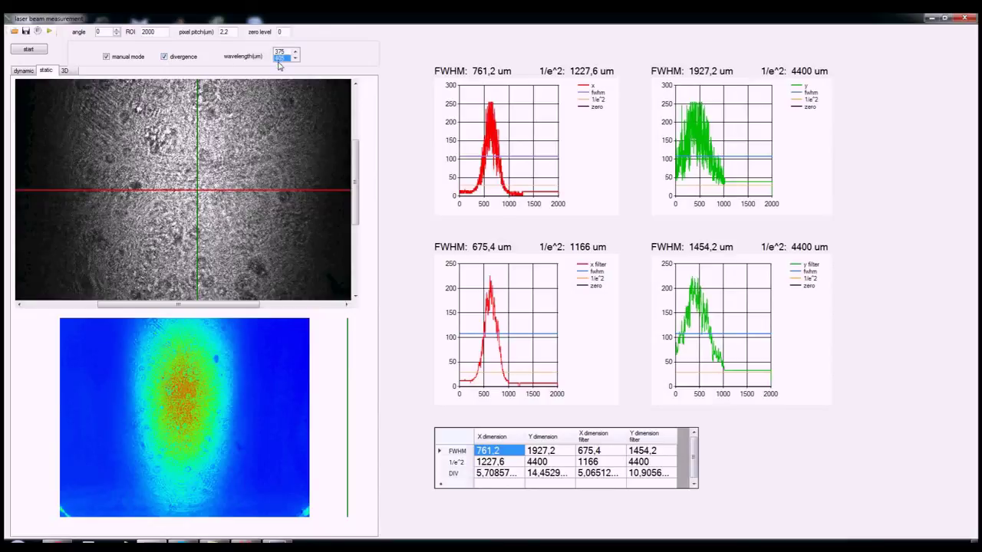